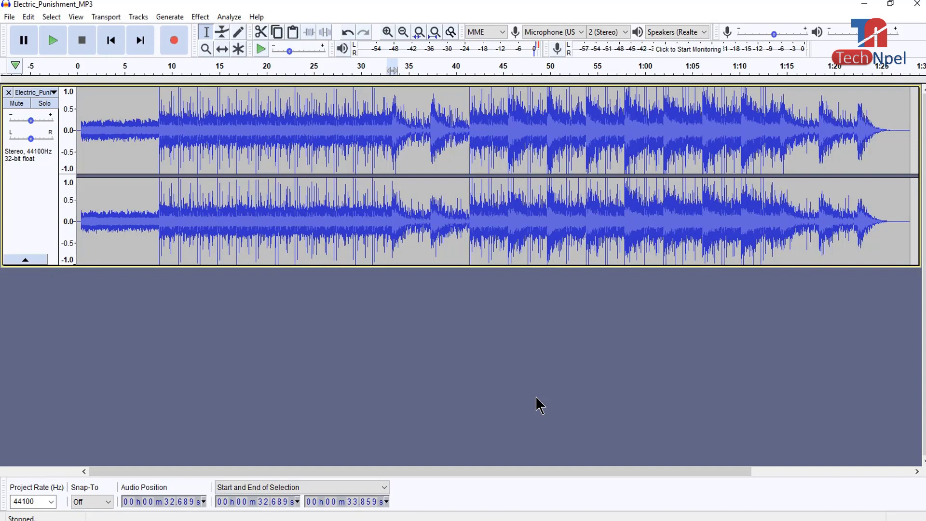
# - Select part of the quiet intro from about 1.7 to 7.9 s, and a stretch of the louder section before 33 s
pyautogui.click(151, 127)
pyautogui.moveTo(152, 127); pyautogui.dragTo(93, 129)
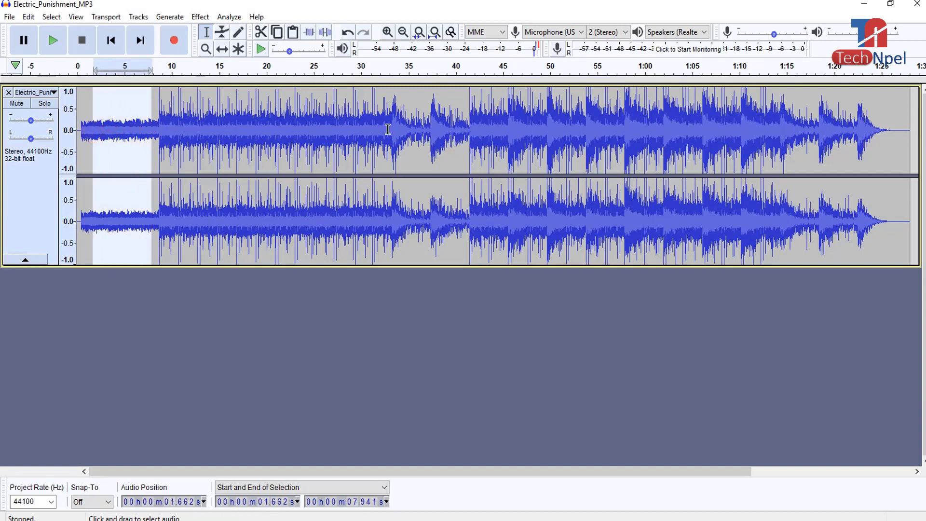
pyautogui.moveTo(386, 129); pyautogui.dragTo(288, 129)
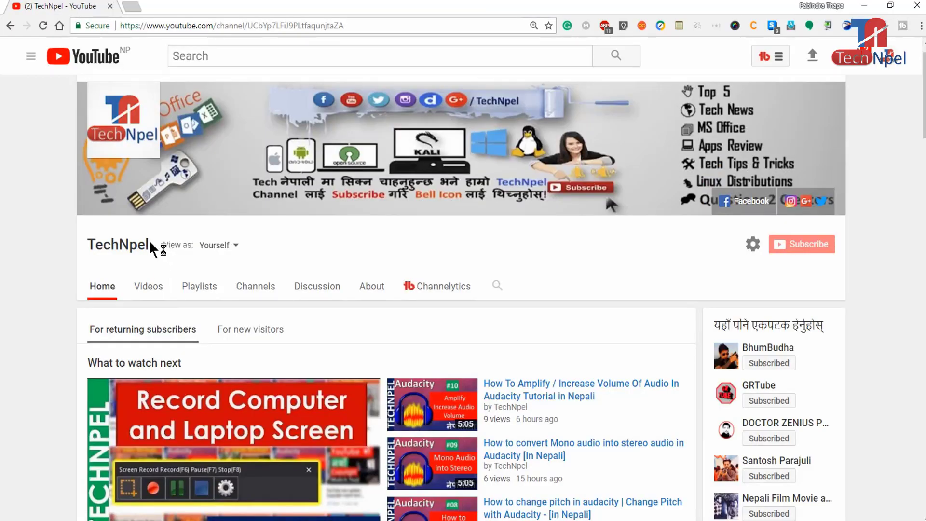
# - Look through the playlist and video sections on the TechNpel YouTube channel's home page
pyautogui.doubleClick(146, 246)
pyautogui.scroll(-4, 178, 254)
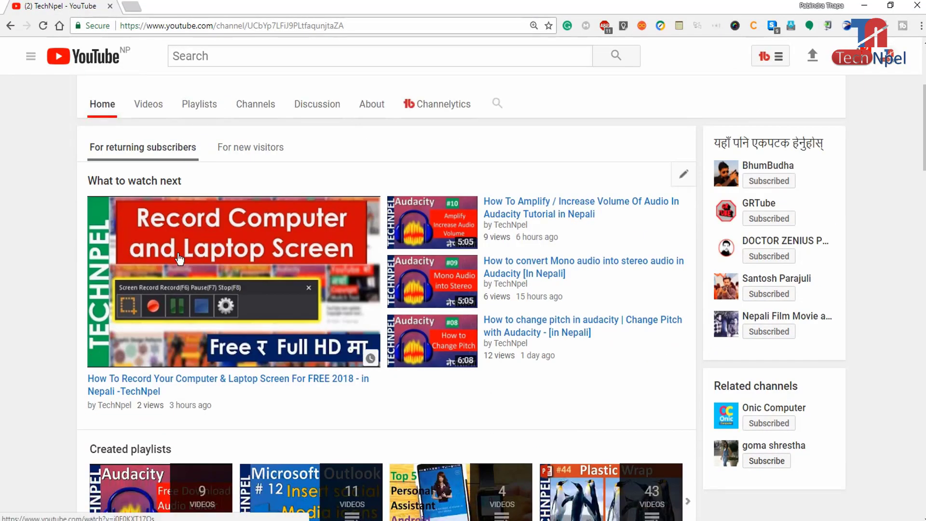
pyautogui.scroll(-4, 179, 259)
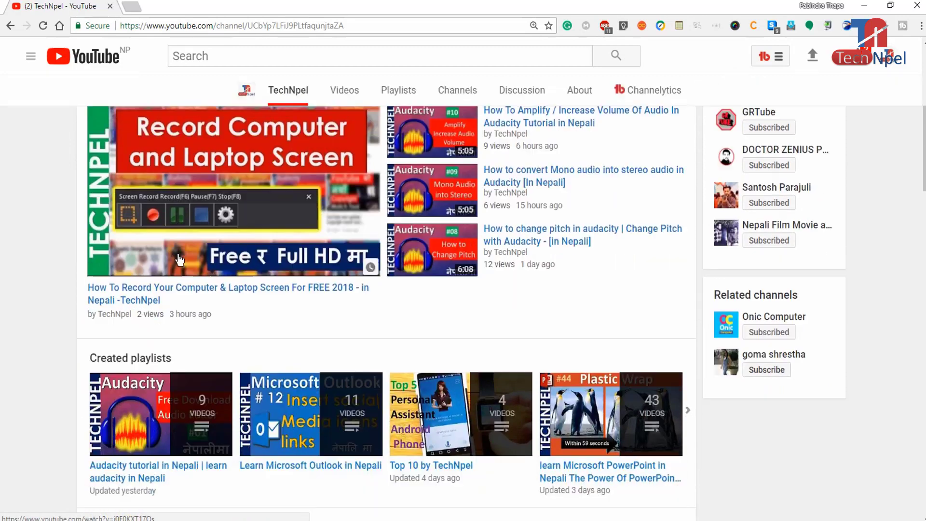
pyautogui.scroll(-3, 179, 260)
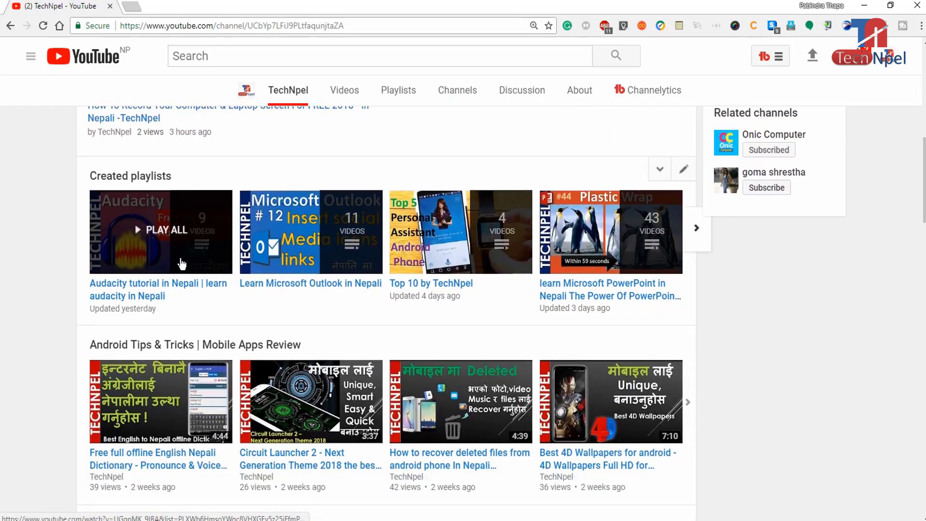
pyautogui.scroll(-1, 180, 263)
pyautogui.scroll(-1, 179, 265)
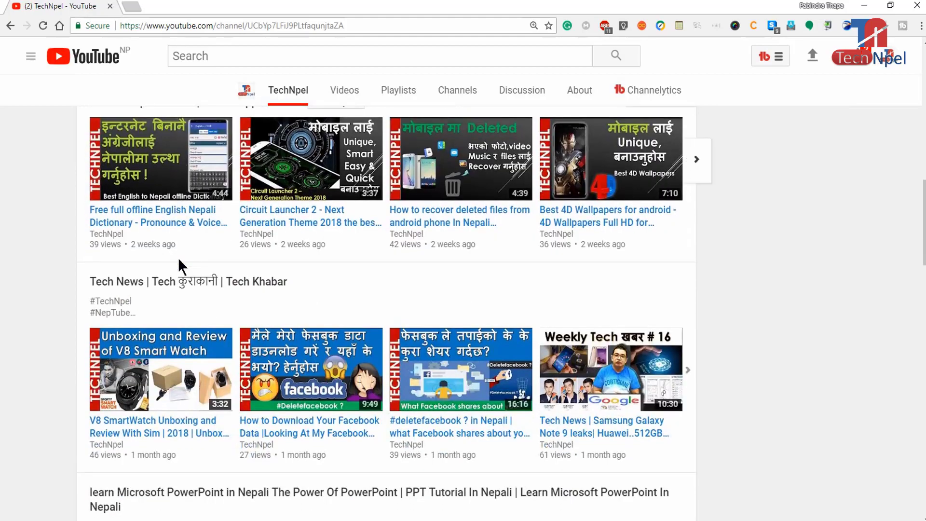
pyautogui.scroll(-7, 178, 260)
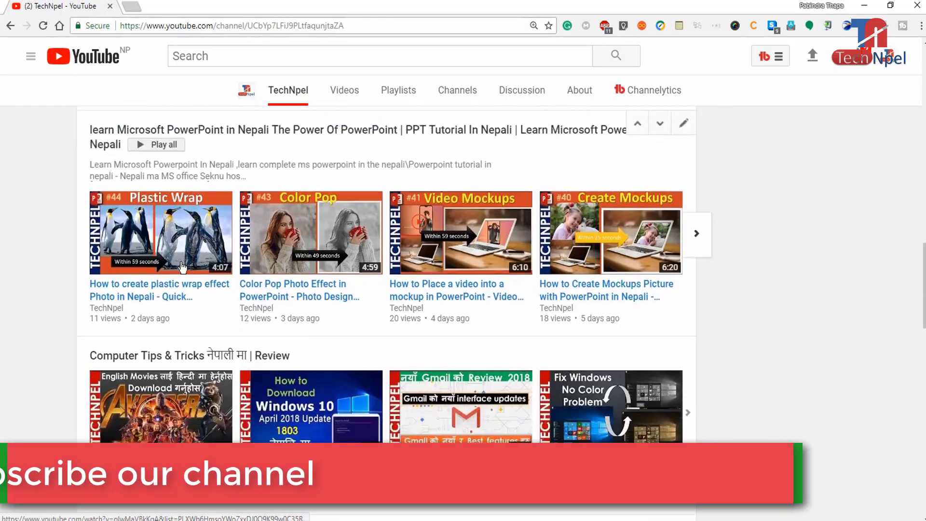
pyautogui.scroll(-6, 179, 261)
pyautogui.scroll(1, 180, 261)
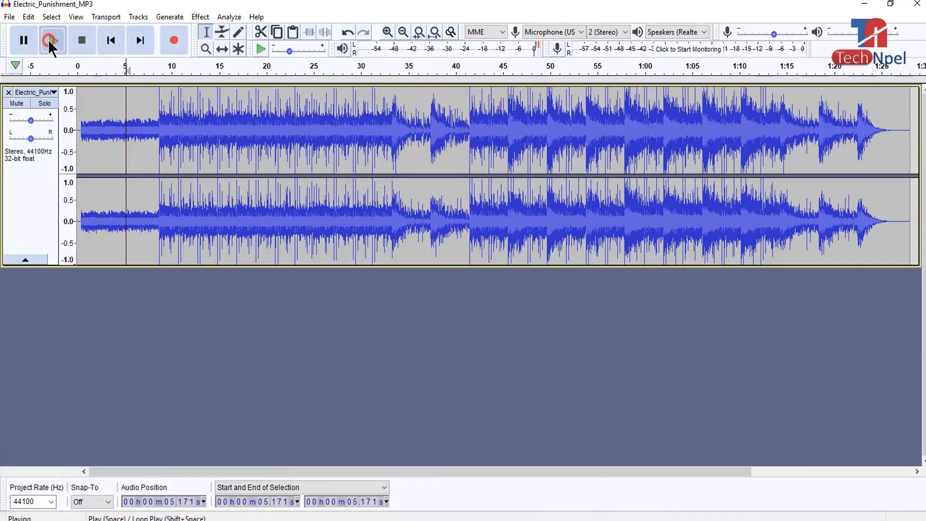
# - Play the track briefly from about 5.2 s and select the quiet opening from about 0.3 to 8.4 s
pyautogui.click(48, 39)
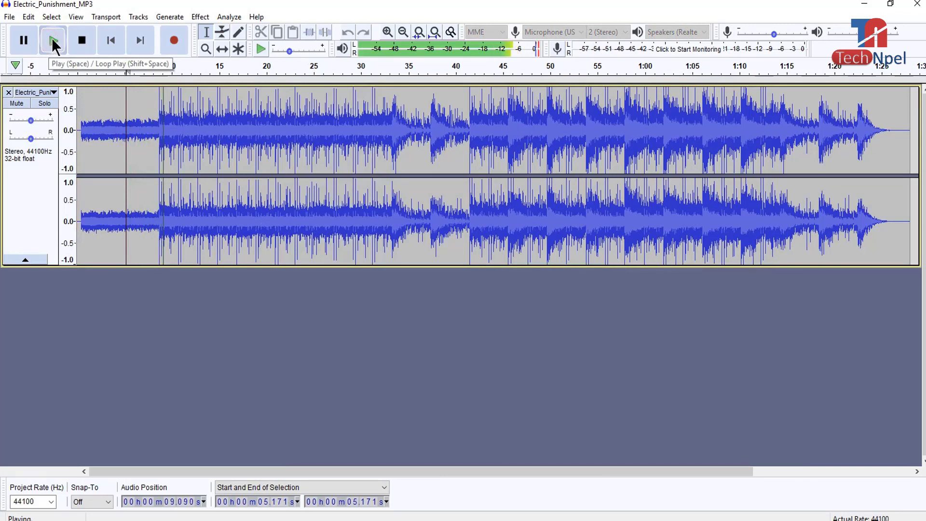
pyautogui.click(82, 41)
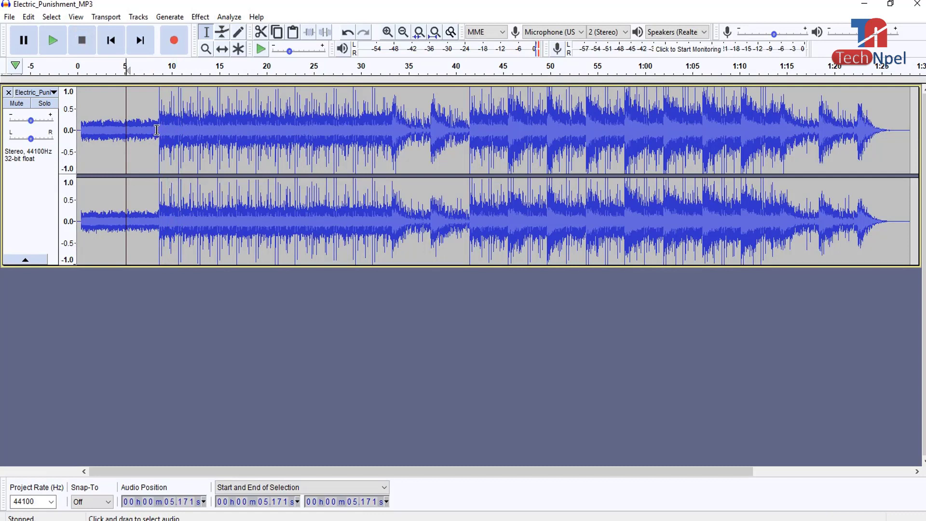
pyautogui.moveTo(157, 130); pyautogui.dragTo(81, 129)
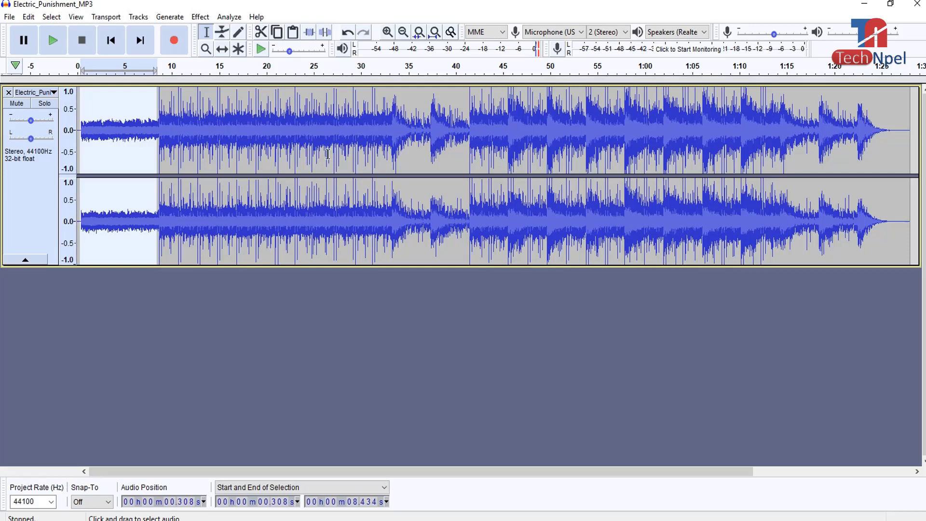
# - Select the passage from about 33.4 to 40.4 s and play part of it
pyautogui.moveTo(393, 124); pyautogui.dragTo(459, 128)
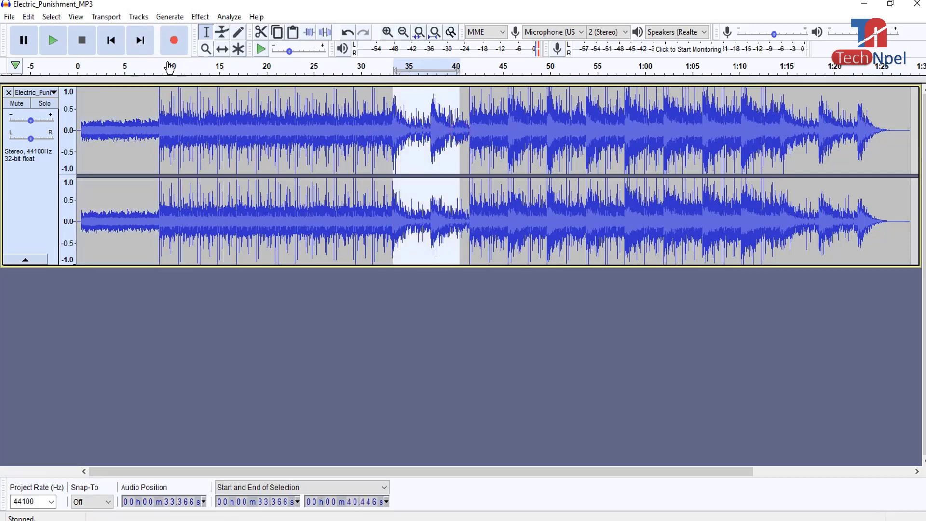
pyautogui.click(51, 45)
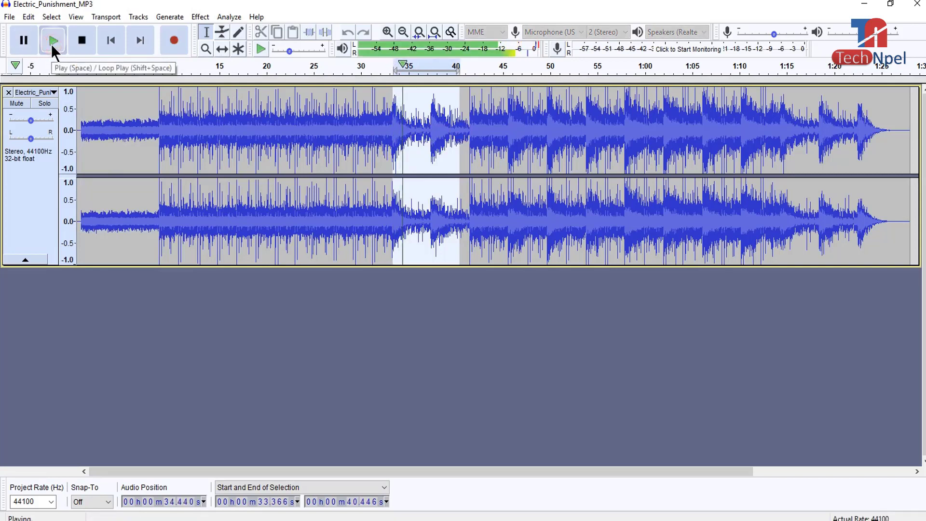
pyautogui.click(80, 40)
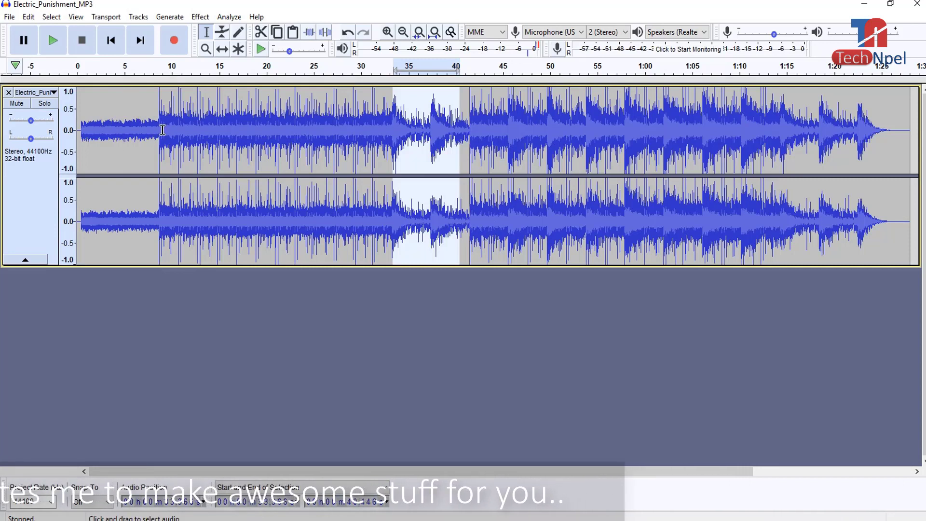
# - Select the quiet intro from about 0.25 to 8.4 s with the Selection tool and listen to part of it
pyautogui.click(207, 32)
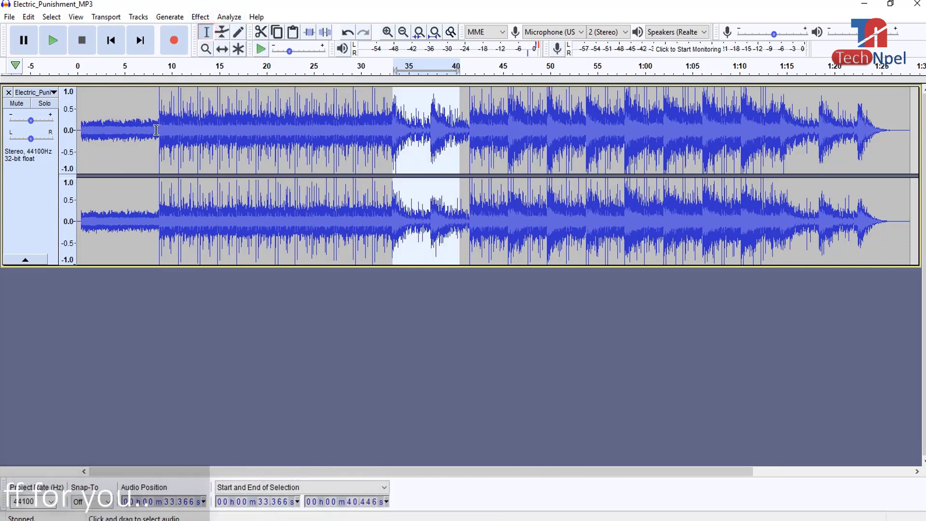
pyautogui.moveTo(156, 130); pyautogui.dragTo(79, 132)
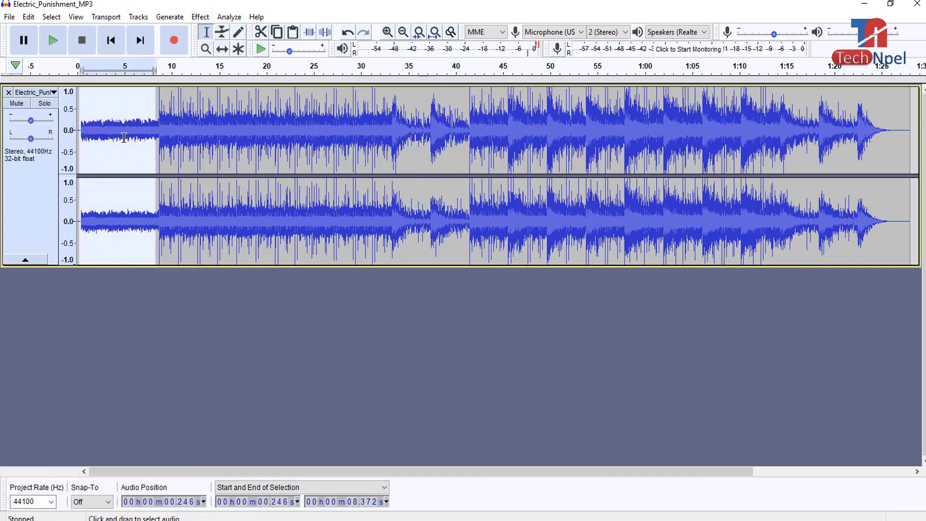
pyautogui.click(52, 39)
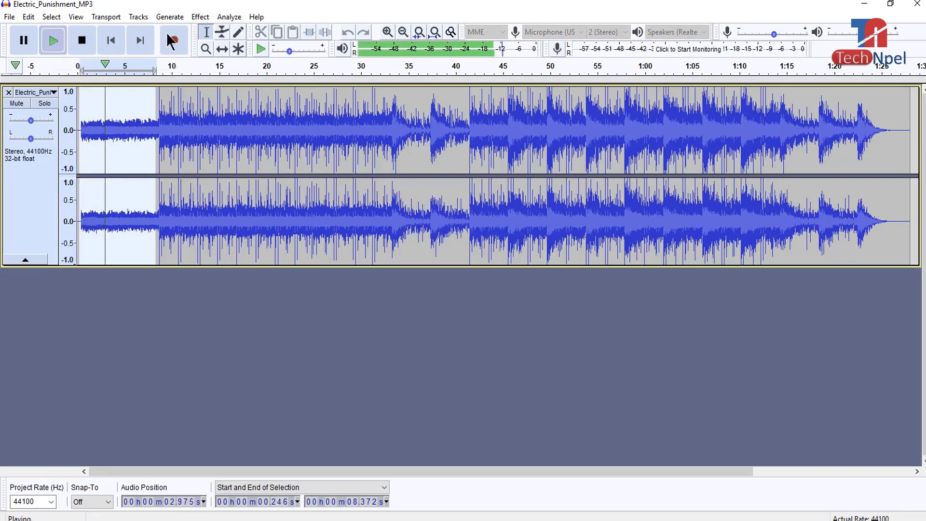
pyautogui.click(83, 38)
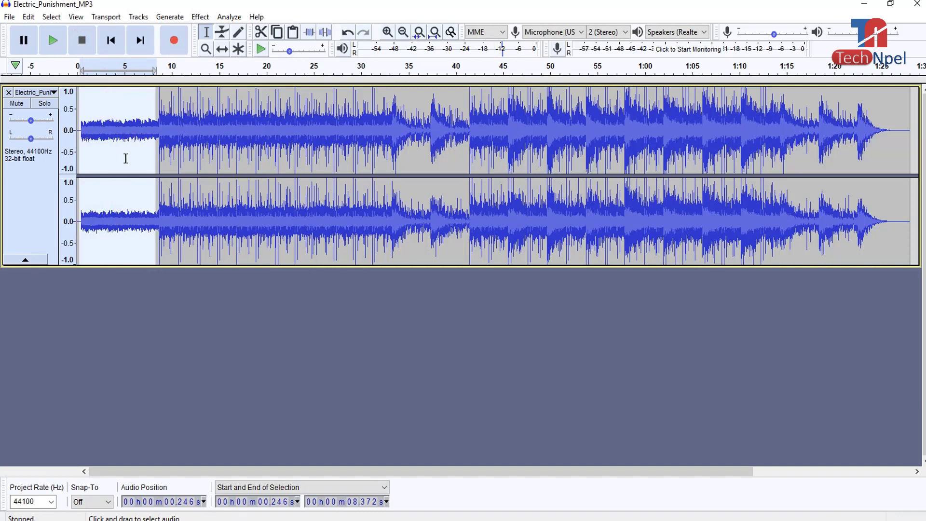
# - Add a label at the selected intro and name it 1
pyautogui.click(31, 17)
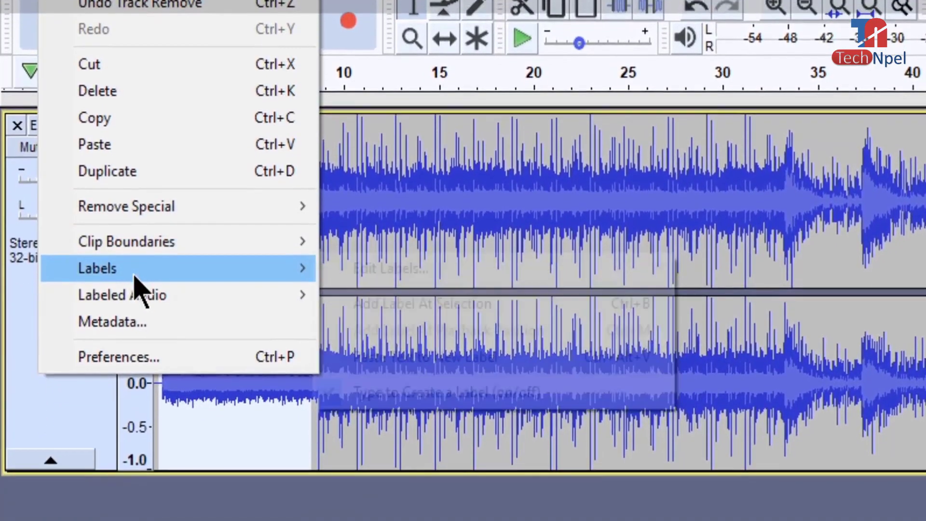
pyautogui.moveTo(151, 328)
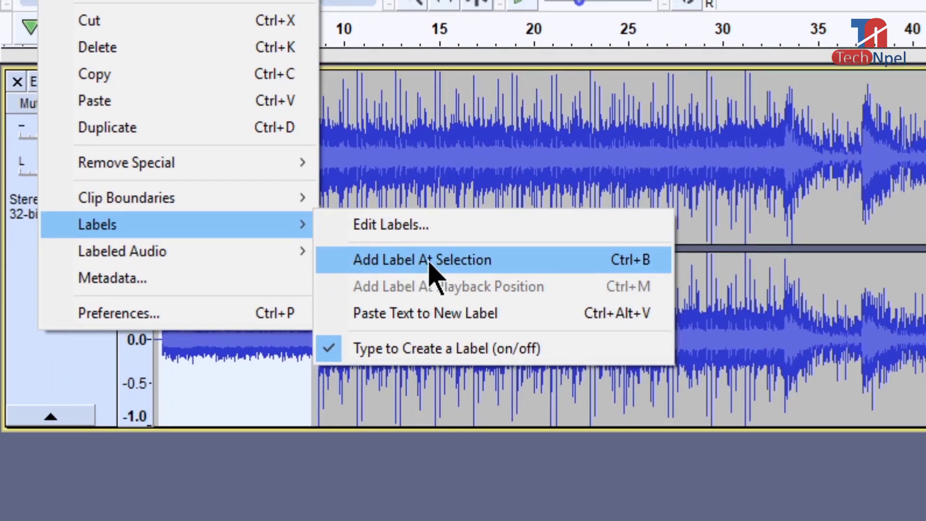
pyautogui.click(429, 262)
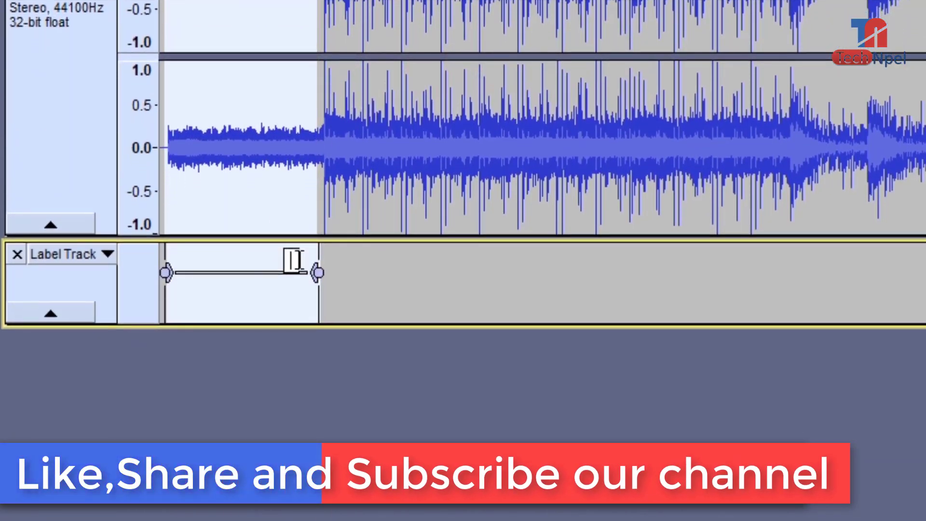
pyautogui.click(295, 261)
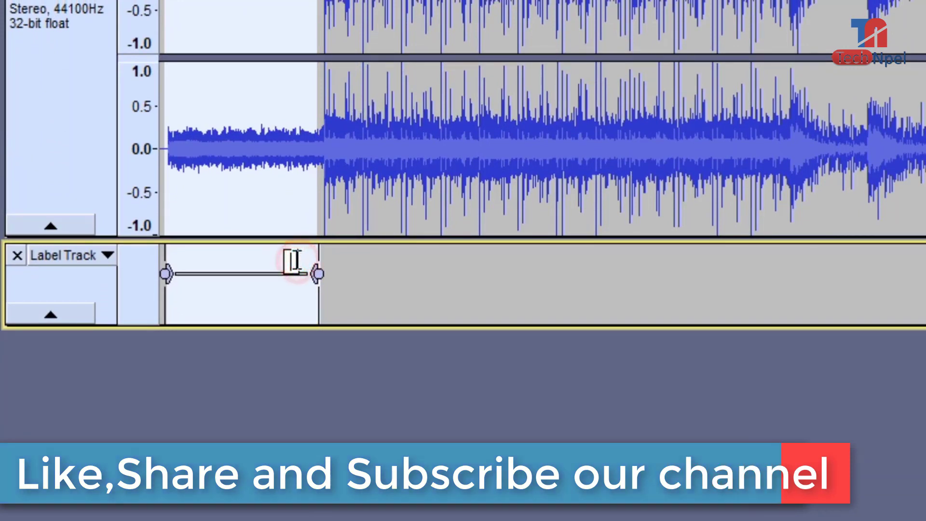
pyautogui.write('10')
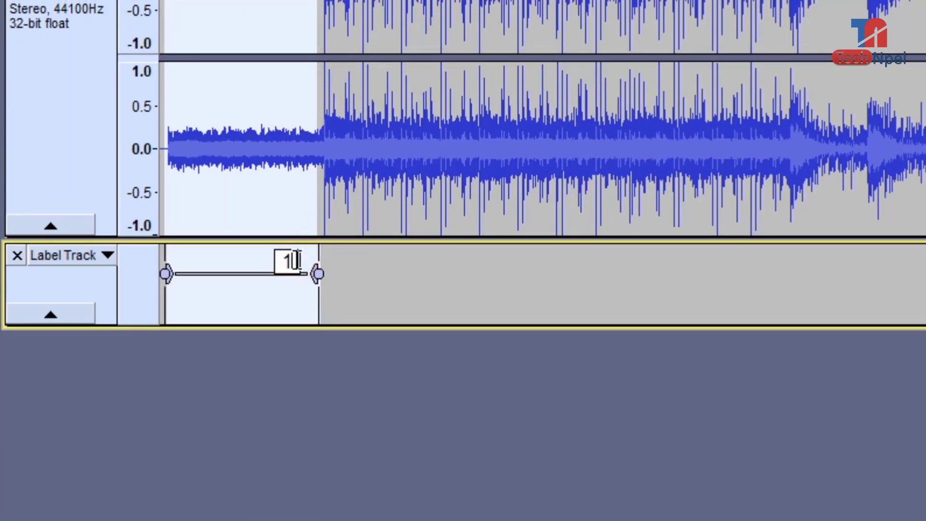
pyautogui.press('BackSpace')
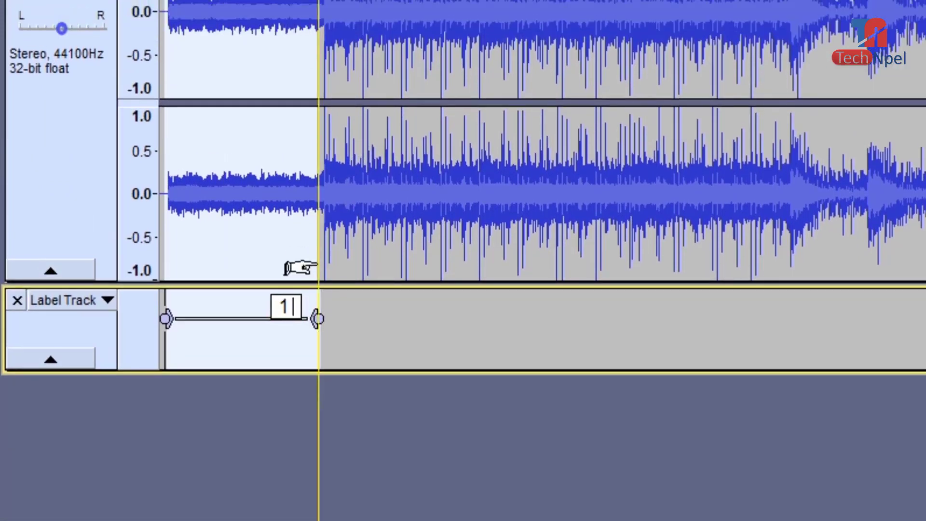
pyautogui.press('Return')
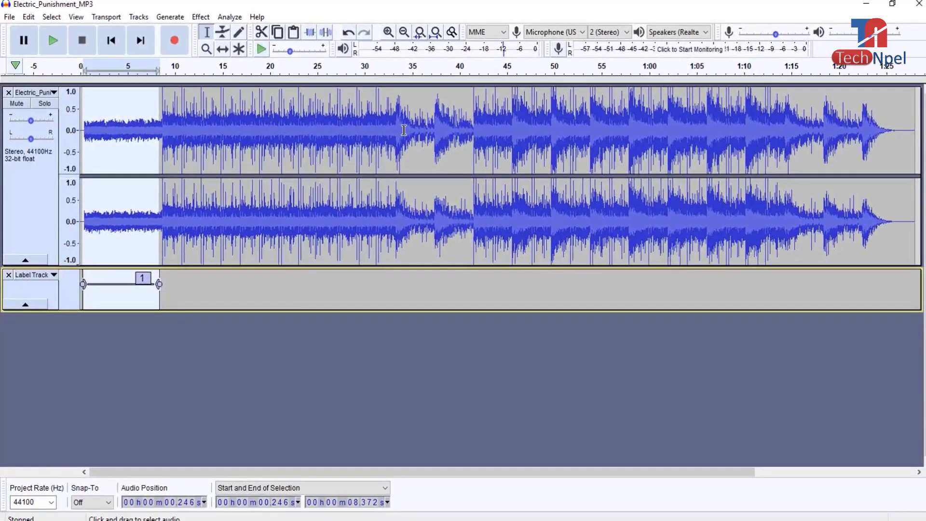
# - Add a label named 2 over the passage from about 37.4 to 41.4 s
pyautogui.click(432, 123)
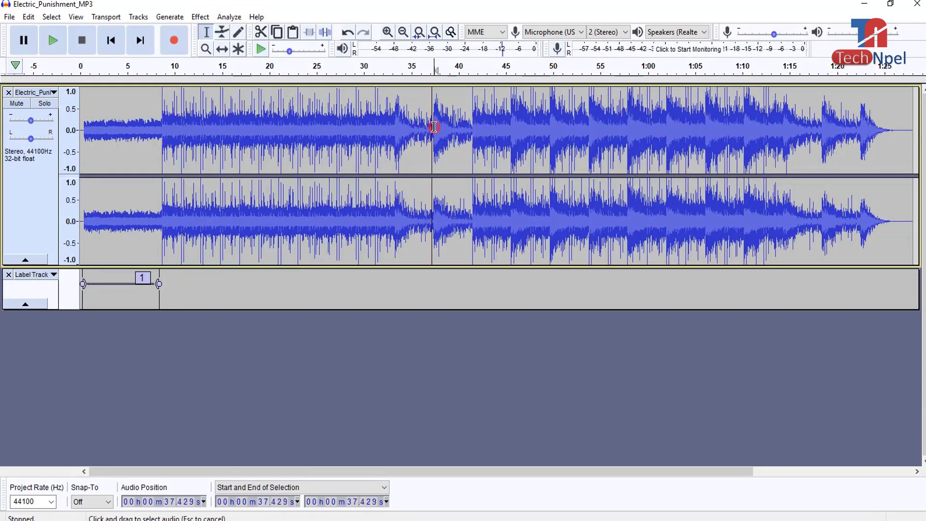
pyautogui.moveTo(435, 129); pyautogui.dragTo(471, 129)
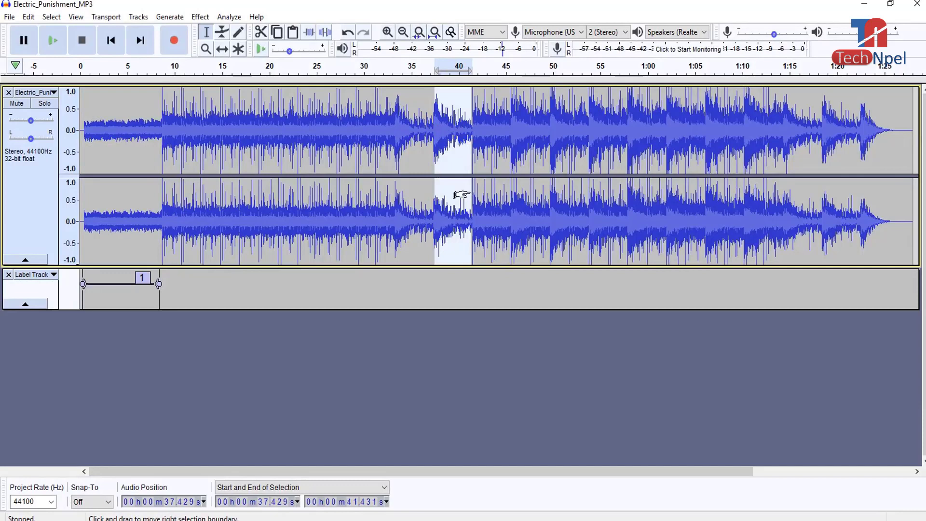
pyautogui.hotkey('ctrl', 'b')
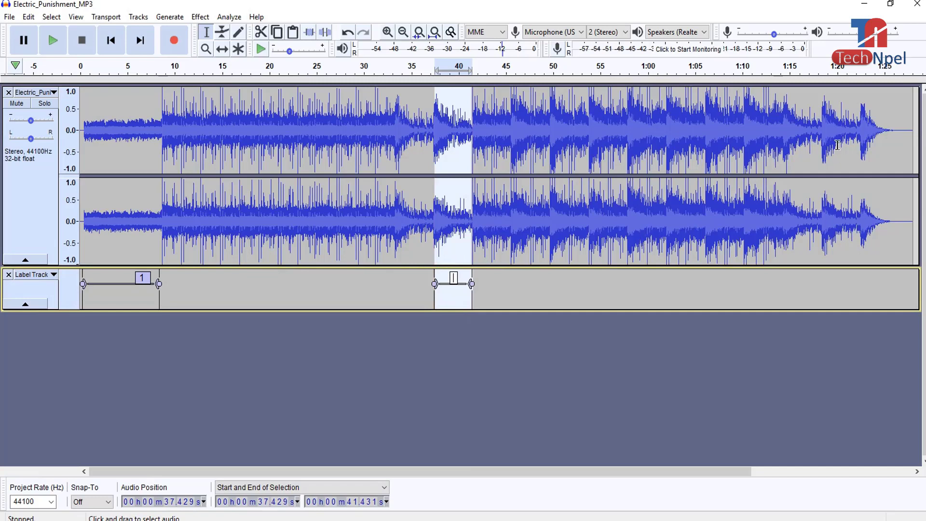
pyautogui.moveTo(817, 124); pyautogui.dragTo(901, 122)
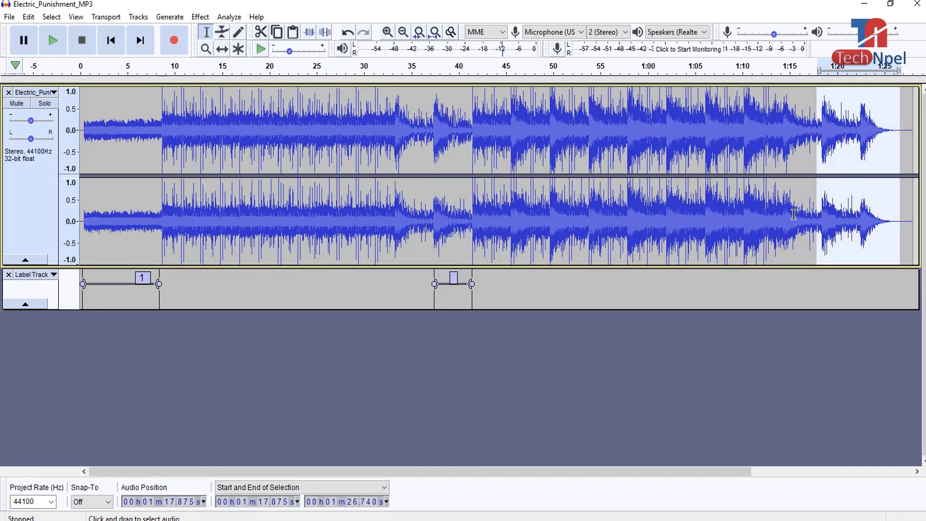
pyautogui.click(454, 278)
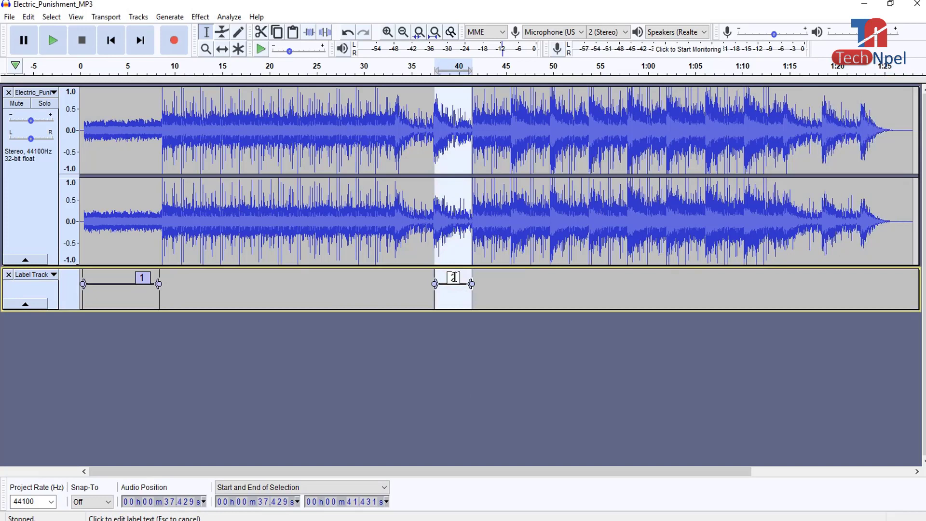
# - Add a label named 3 over the ending from about 1:17.8 to 1:25.8
pyautogui.moveTo(816, 120); pyautogui.dragTo(891, 117)
pyautogui.hotkey('ctrl', 'b')
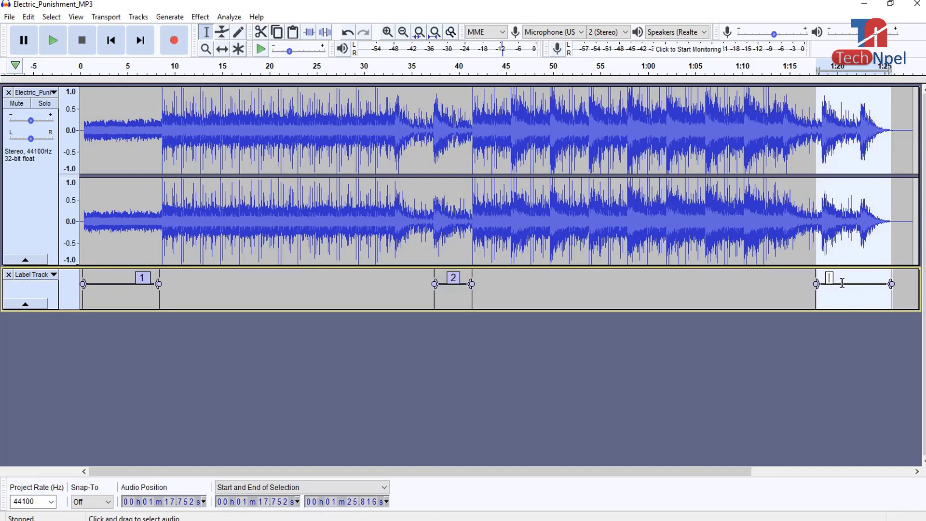
pyautogui.click(779, 356)
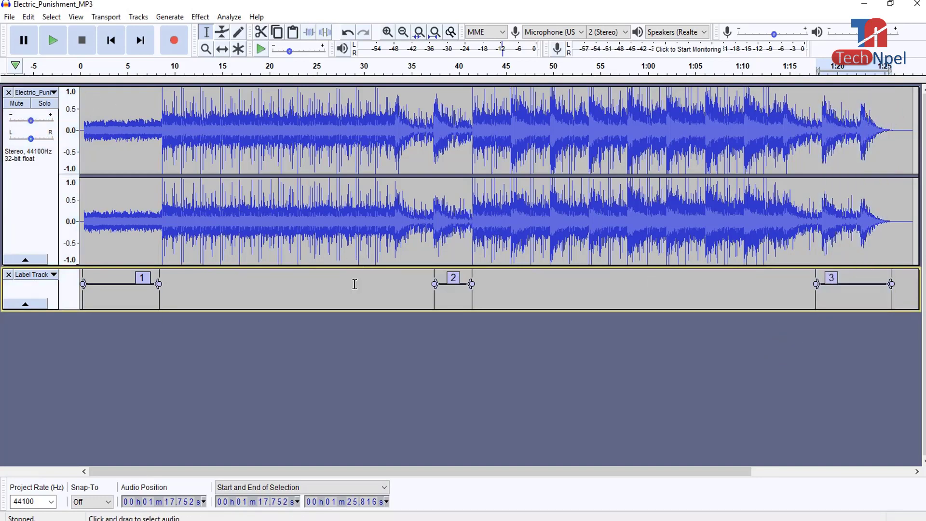
# - Adjust label 2's start boundary and shift the label earlier so it spans about 35 to 39 s
pyautogui.click(453, 293)
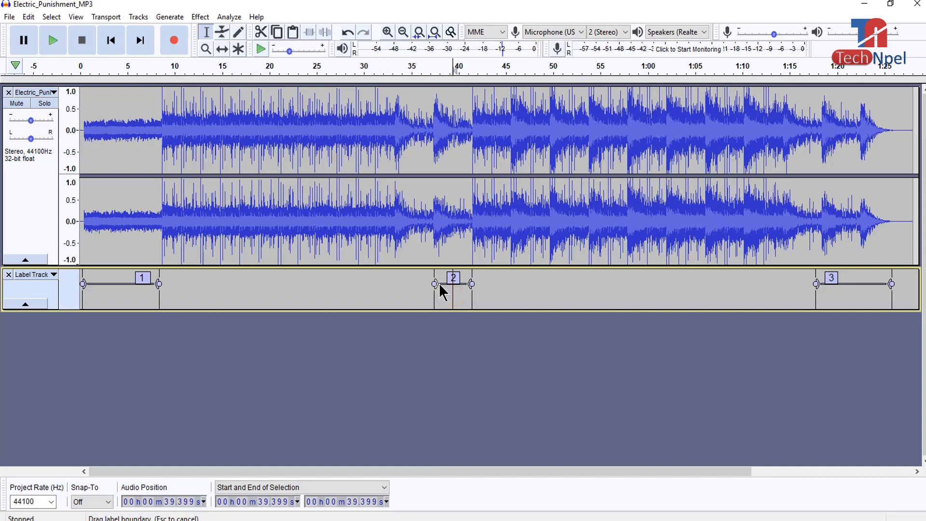
pyautogui.moveTo(439, 283)
pyautogui.mouseDown()
pyautogui.moveTo(360, 283)
pyautogui.moveTo(439, 288)
pyautogui.mouseUp()
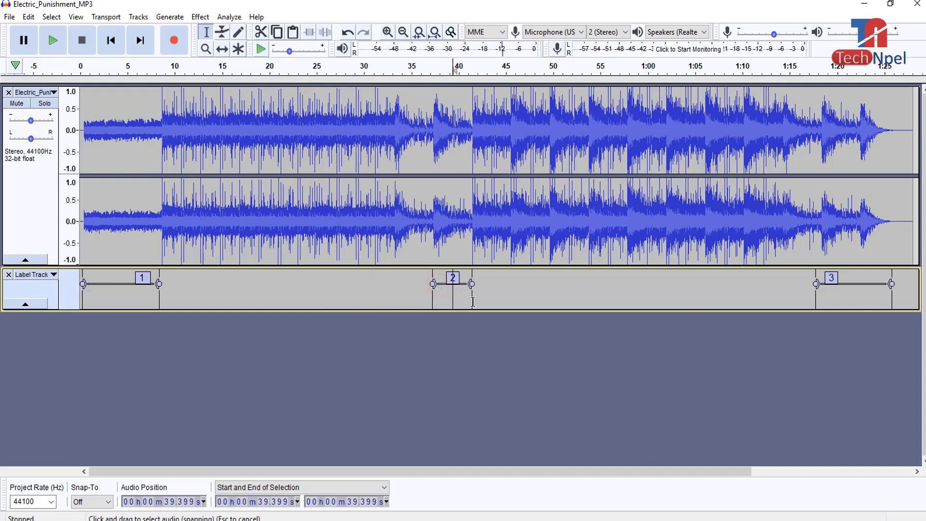
pyautogui.moveTo(485, 286); pyautogui.dragTo(454, 283)
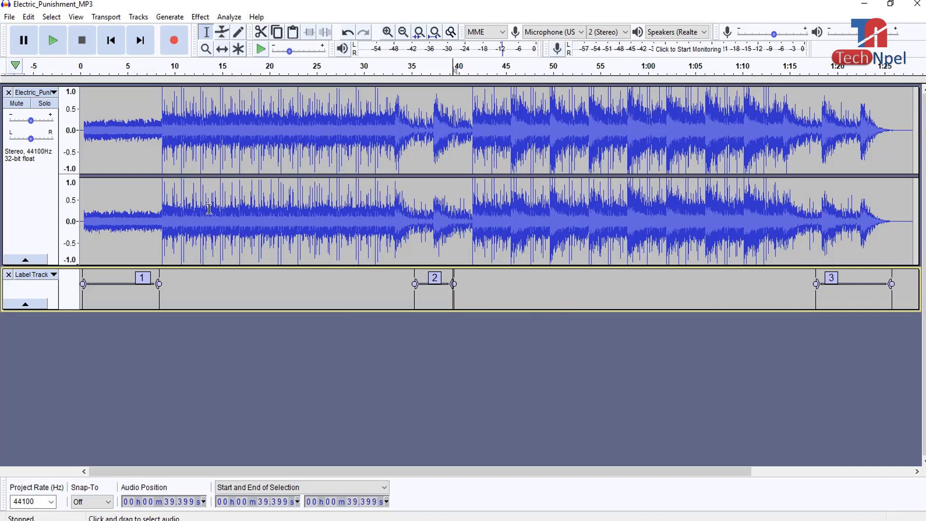
# - Start a multiple-file export to the Desktop, split by labels and named after them, in WAV (Microsoft) 32-bit float PCM format
pyautogui.click(12, 18)
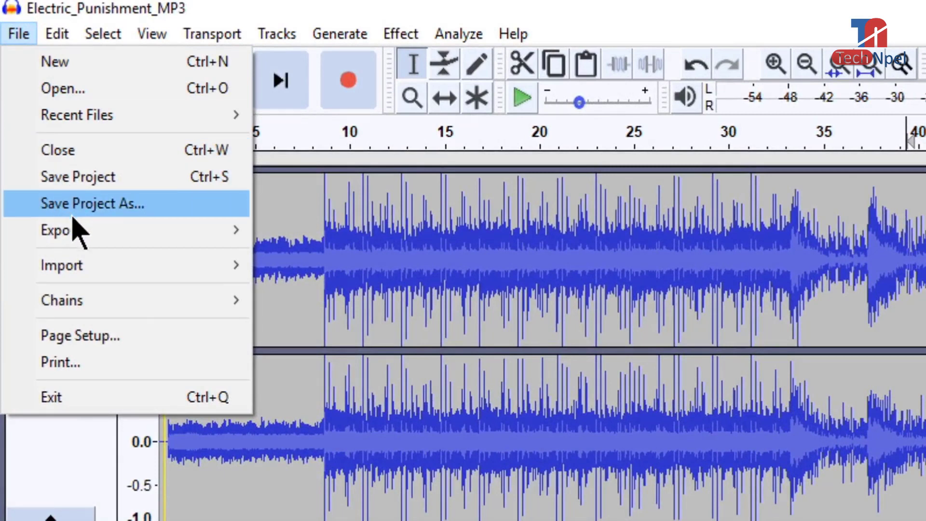
pyautogui.moveTo(80, 232)
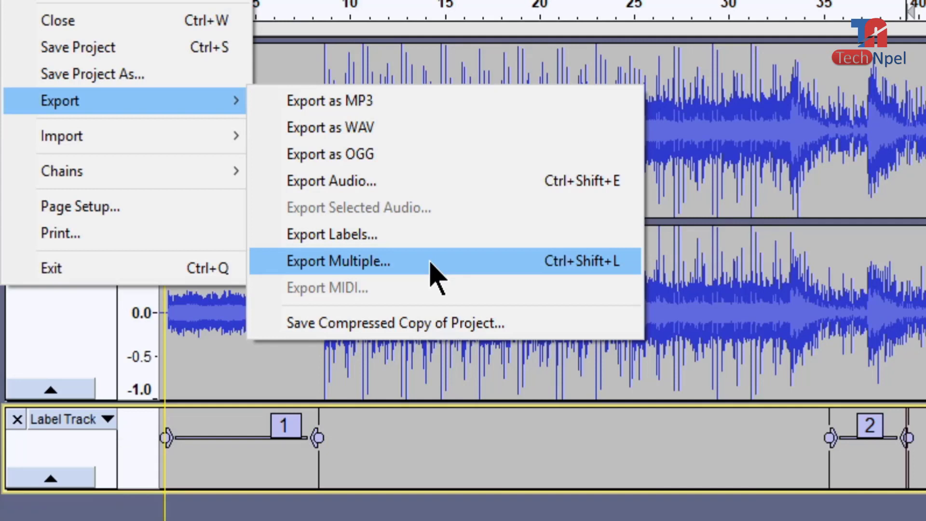
pyautogui.click(431, 263)
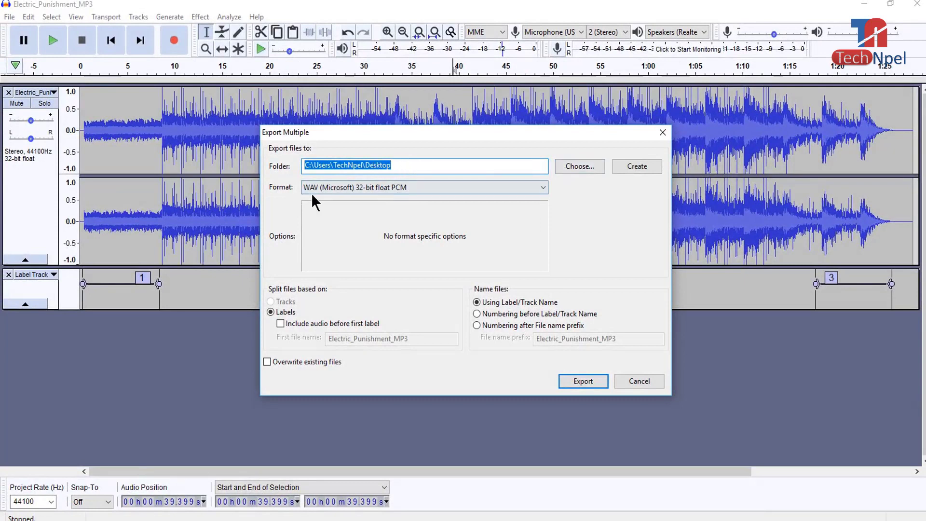
pyautogui.click(483, 187)
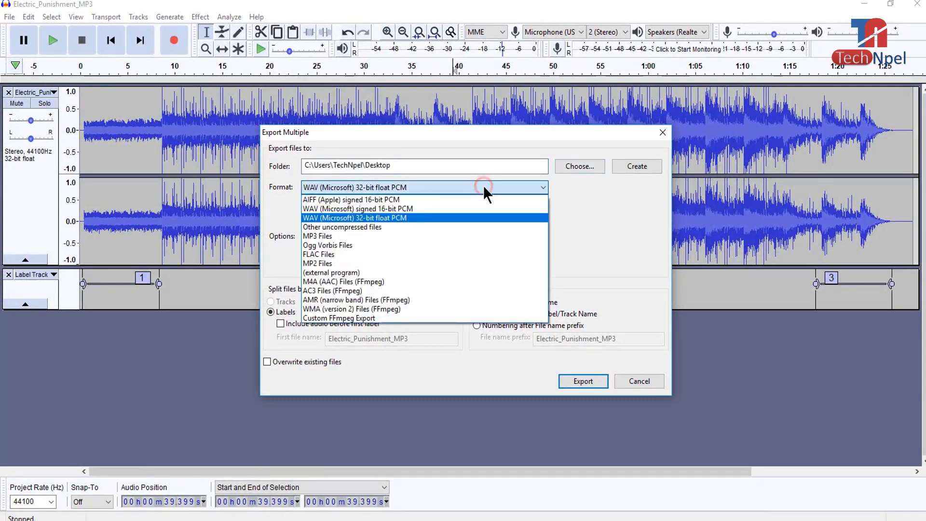
pyautogui.click(391, 218)
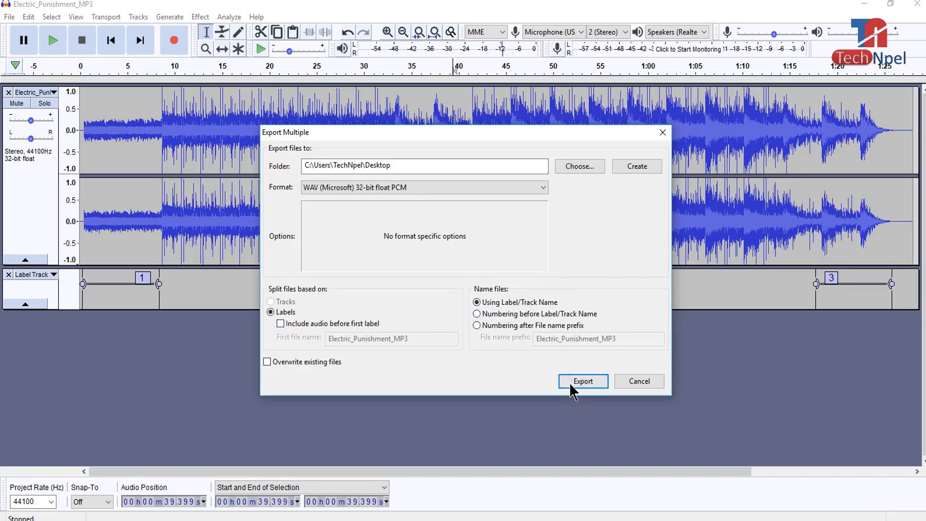
pyautogui.click(582, 382)
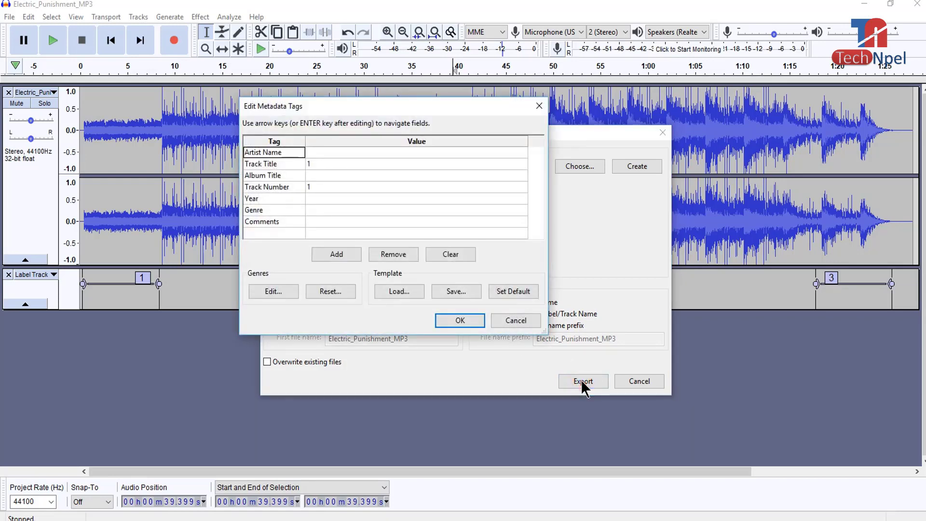
# - Accept the metadata tags for files 1, 2 and 3 and highlight the file paths in the export report
pyautogui.moveTo(394, 112); pyautogui.dragTo(425, 163)
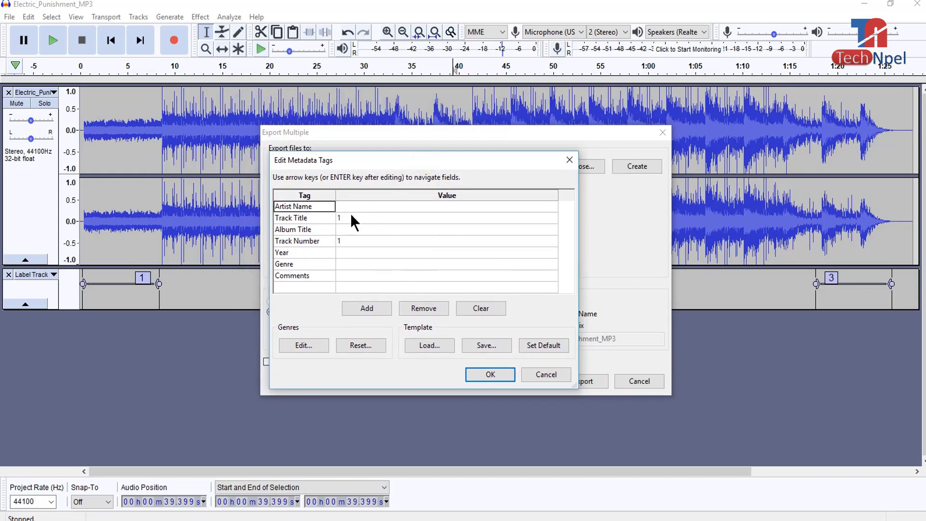
pyautogui.click(347, 204)
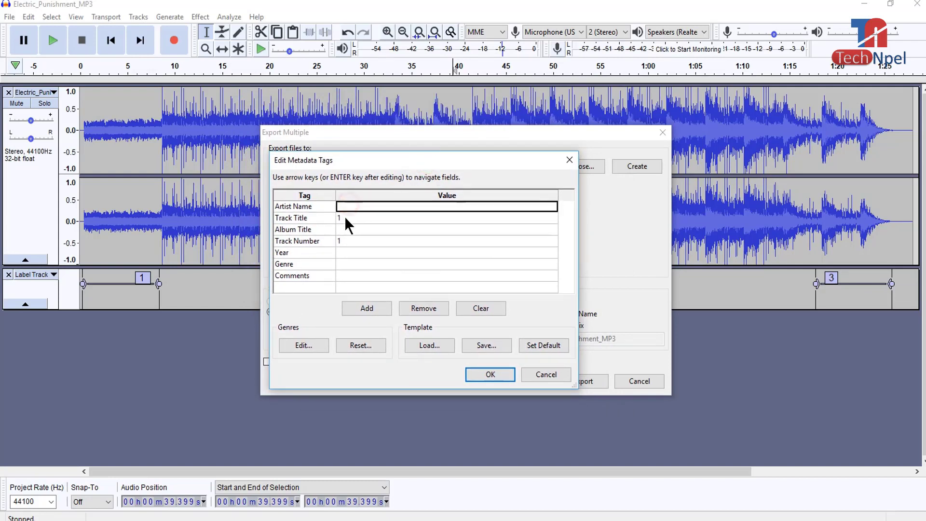
pyautogui.click(344, 216)
pyautogui.click(346, 228)
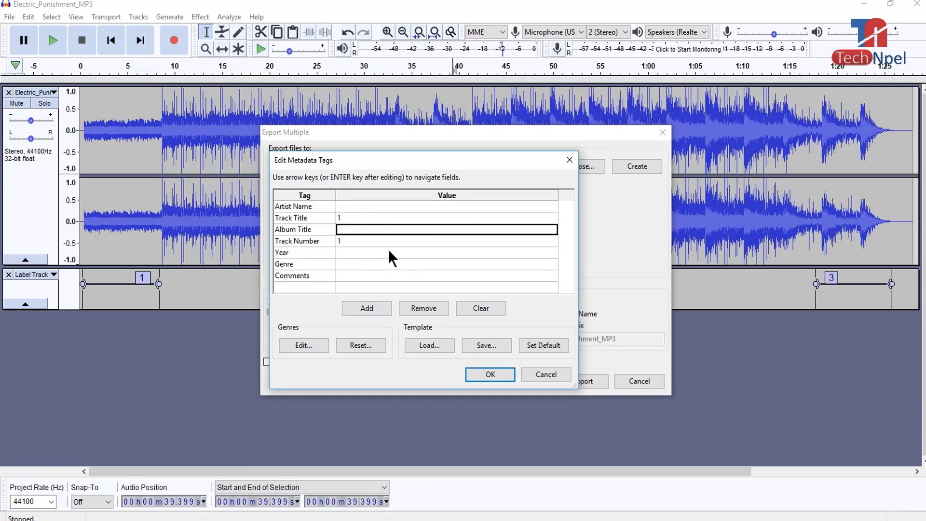
pyautogui.click(498, 375)
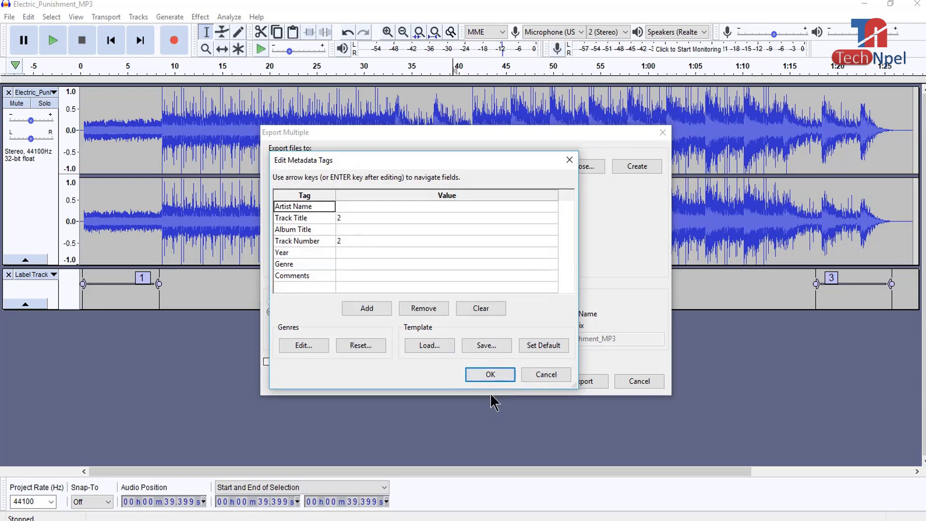
pyautogui.click(487, 379)
pyautogui.click(492, 376)
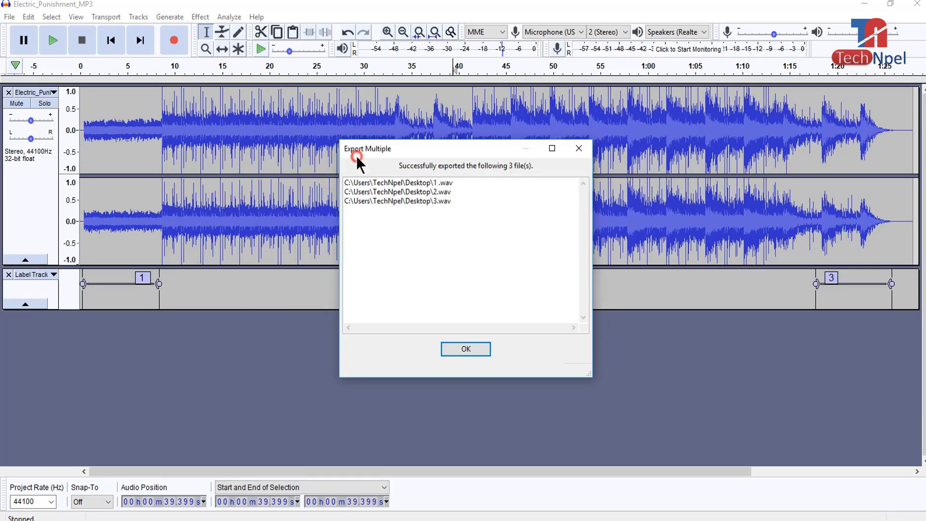
pyautogui.moveTo(356, 155)
pyautogui.mouseDown()
pyautogui.moveTo(415, 155)
pyautogui.moveTo(360, 158)
pyautogui.mouseUp()
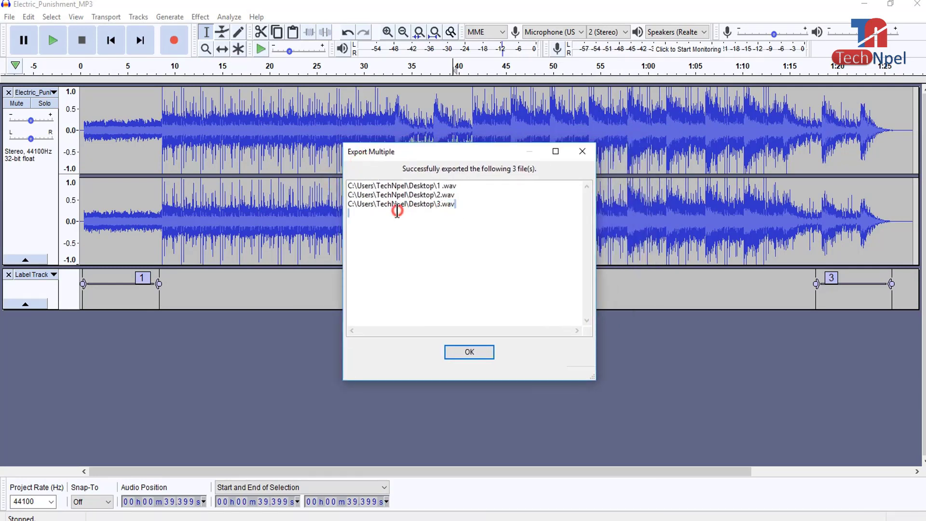
pyautogui.moveTo(397, 213); pyautogui.dragTo(342, 189)
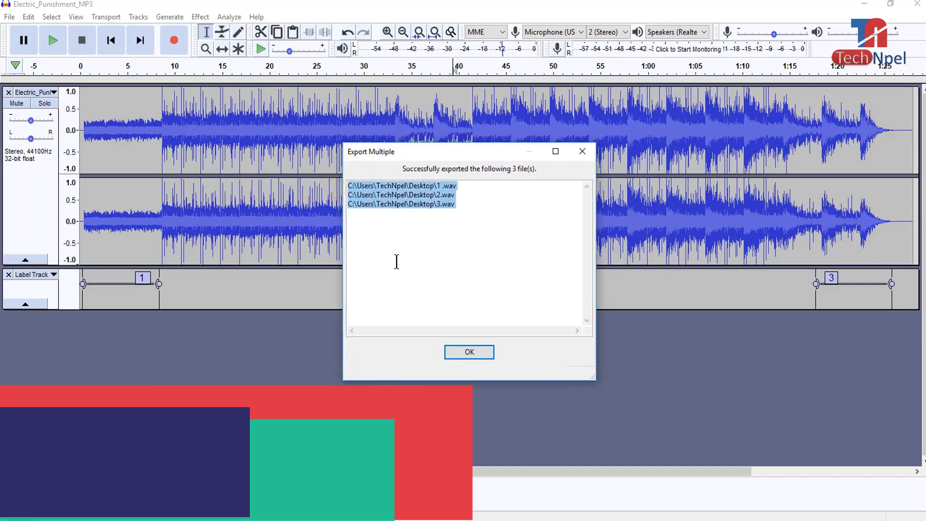